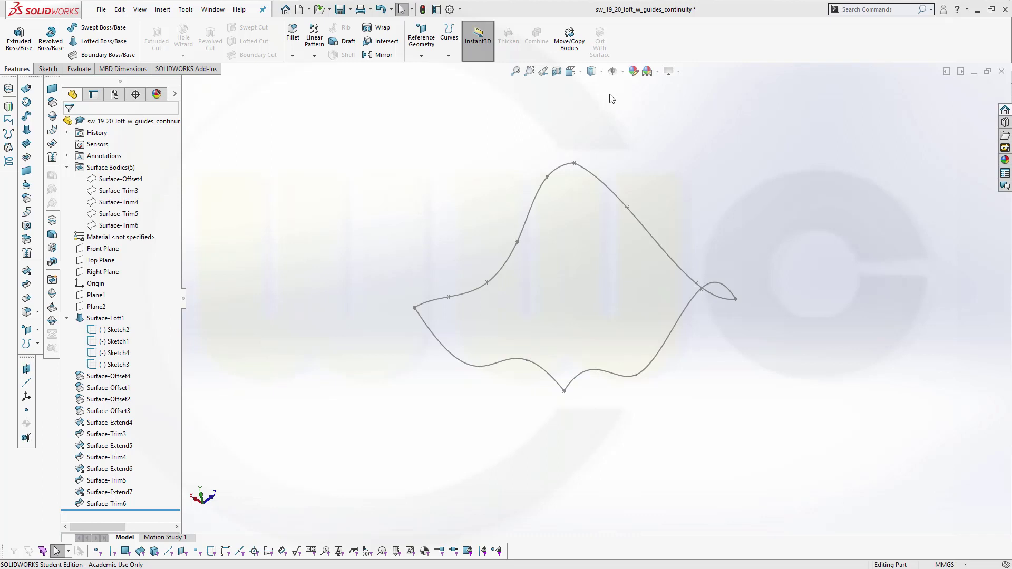
Start a lofted surface with Sketch1 and Sketch2 as the two profiles.
middle_click_drag(592, 161, 651, 148)
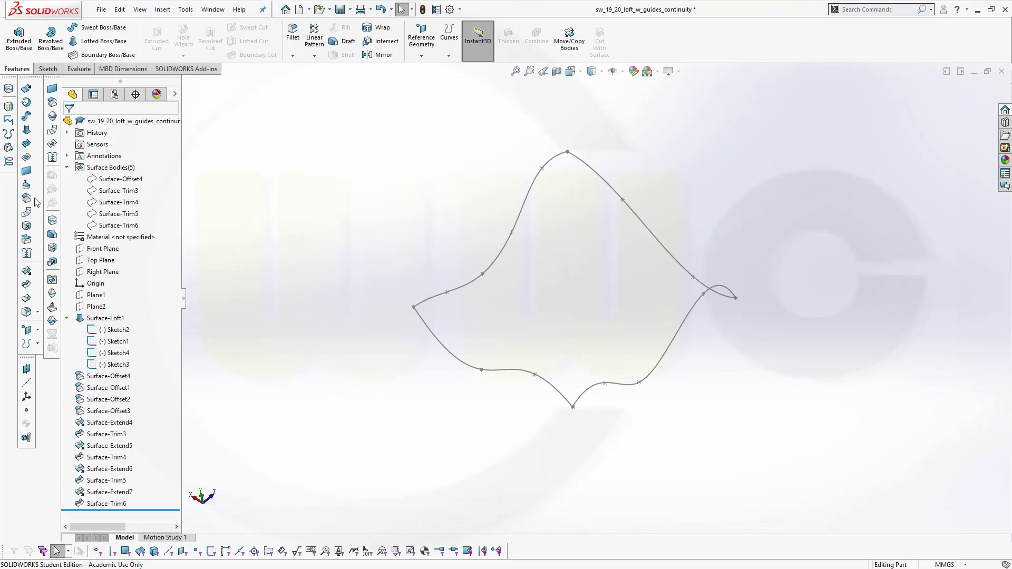
left_click(26, 129)
left_click(424, 325)
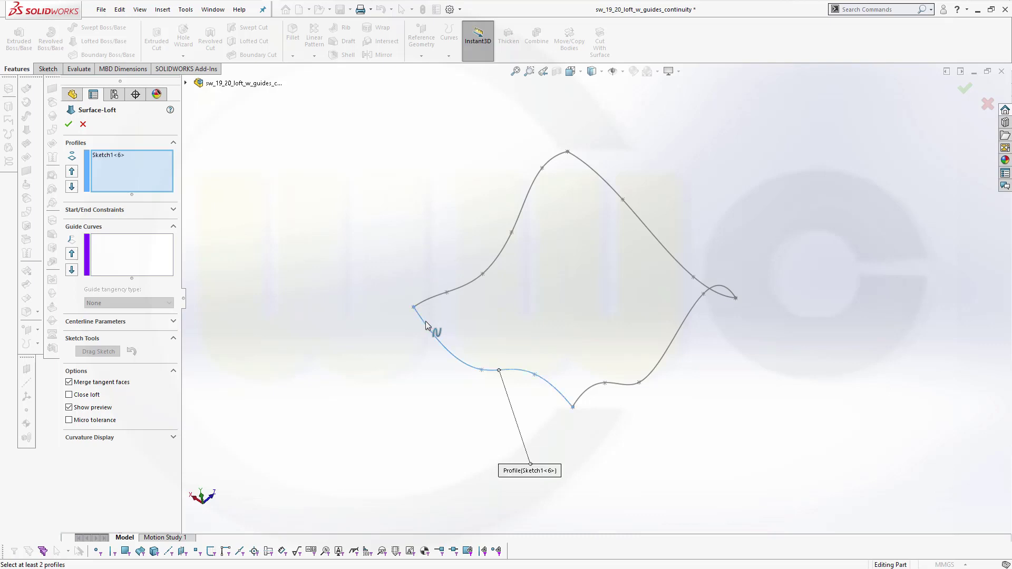
left_click(590, 165)
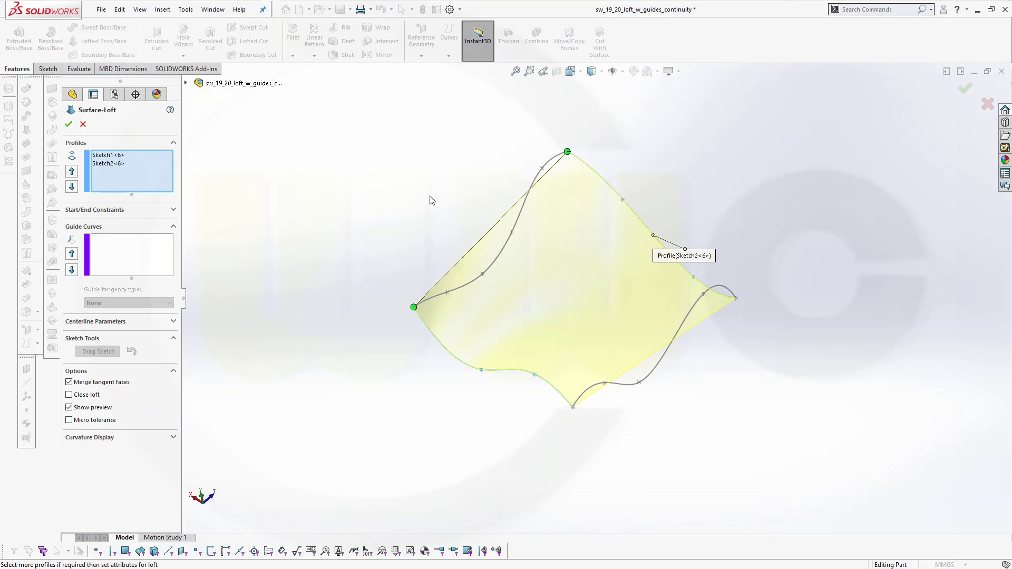
Add Sketch4 and Sketch3 as guide curves and inspect the loft preview.
left_click(151, 261)
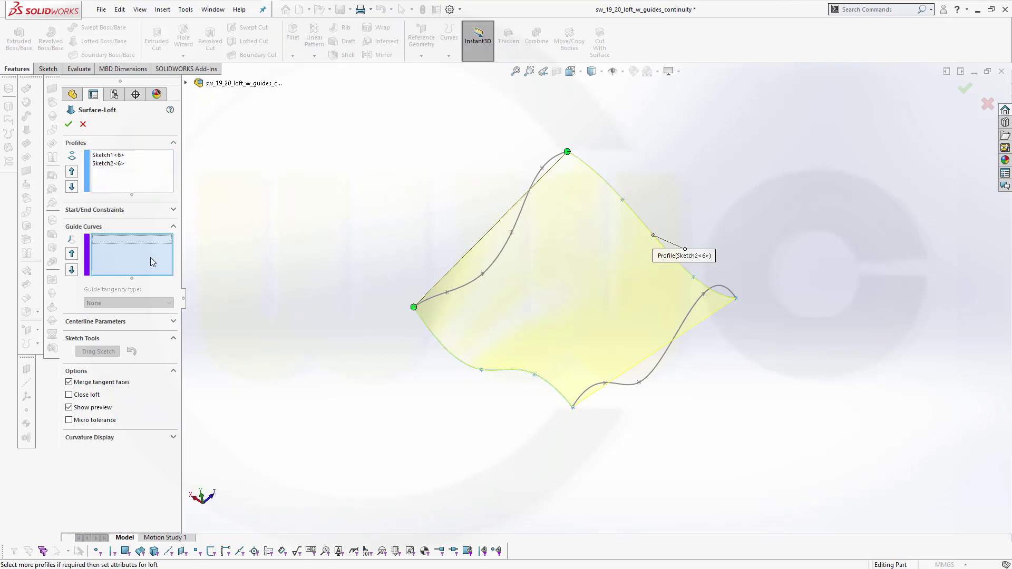
left_click(431, 301)
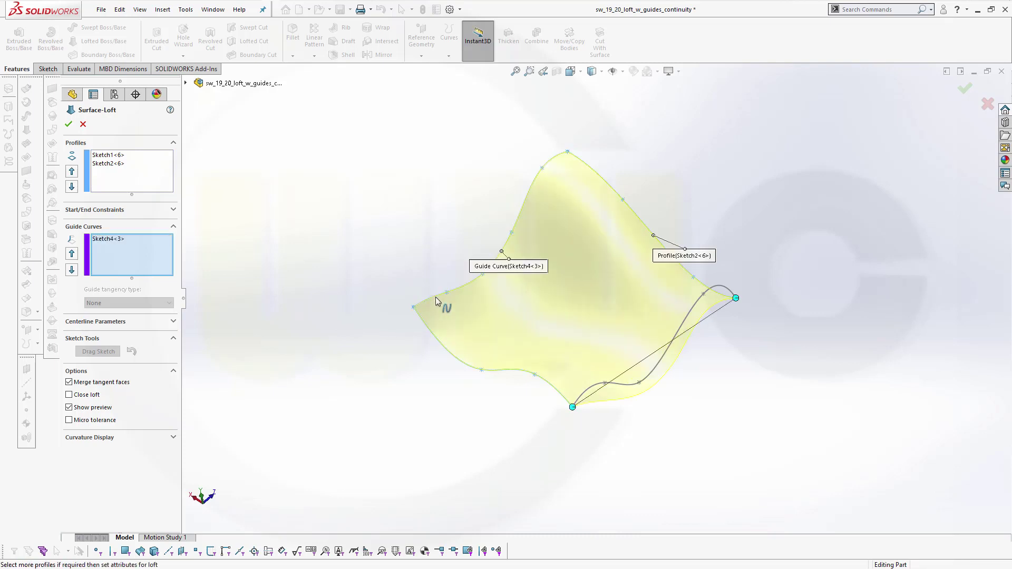
left_click(601, 390)
scroll(694, 223, "up", 1)
mouse_move(692, 235)
middle_mouse_down()
mouse_move(678, 290)
mouse_move(657, 314)
mouse_move(655, 366)
mouse_move(697, 332)
mouse_move(608, 299)
middle_mouse_up()
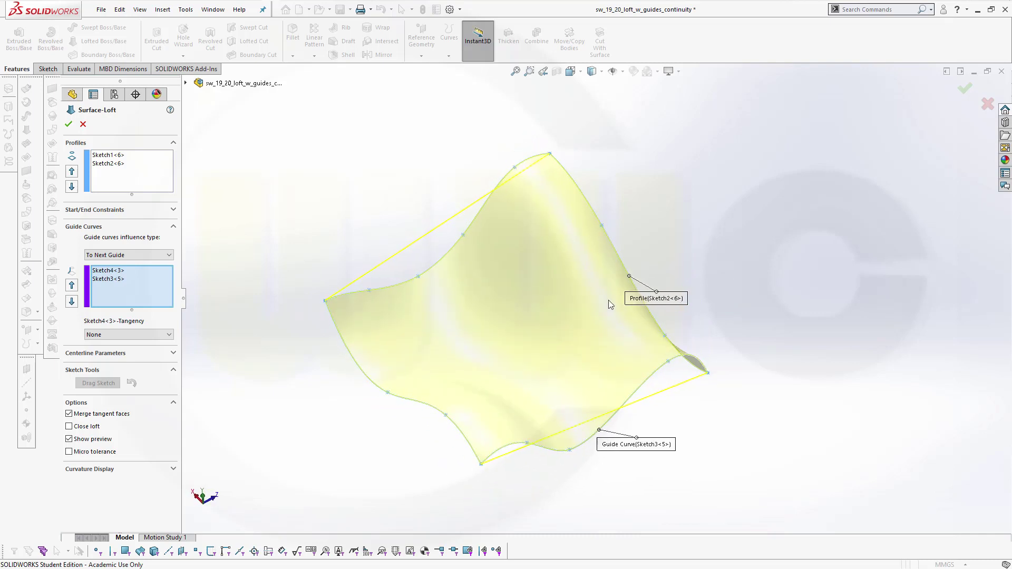
Accept the loft to create Surface-Loft3 and orbit to inspect it.
left_click(68, 125)
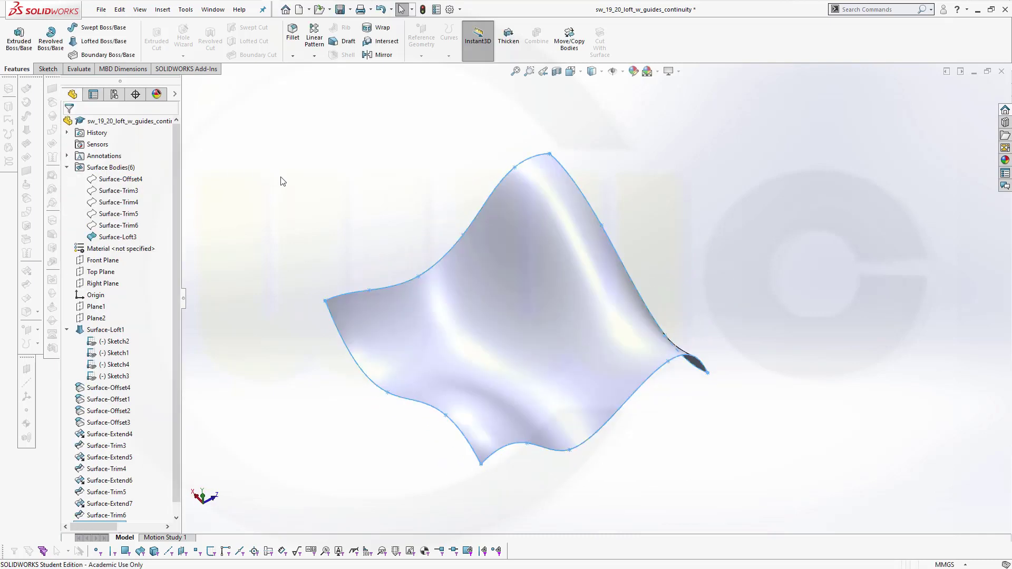
middle_click_drag(386, 219, 286, 298)
key("Escape")
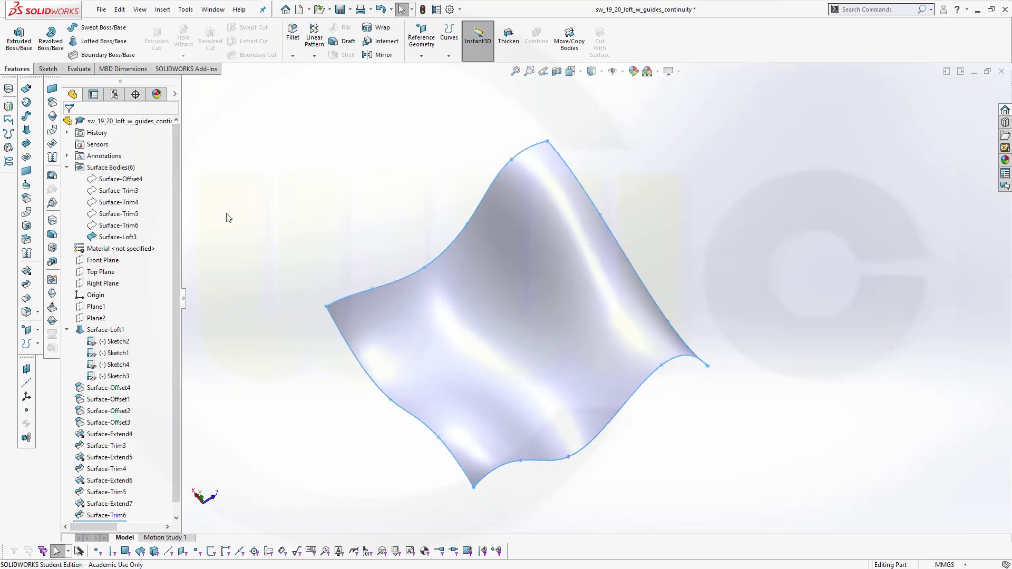
Delete Surface-Loft3 from the FeatureManager tree and confirm the deletion.
left_click(466, 331)
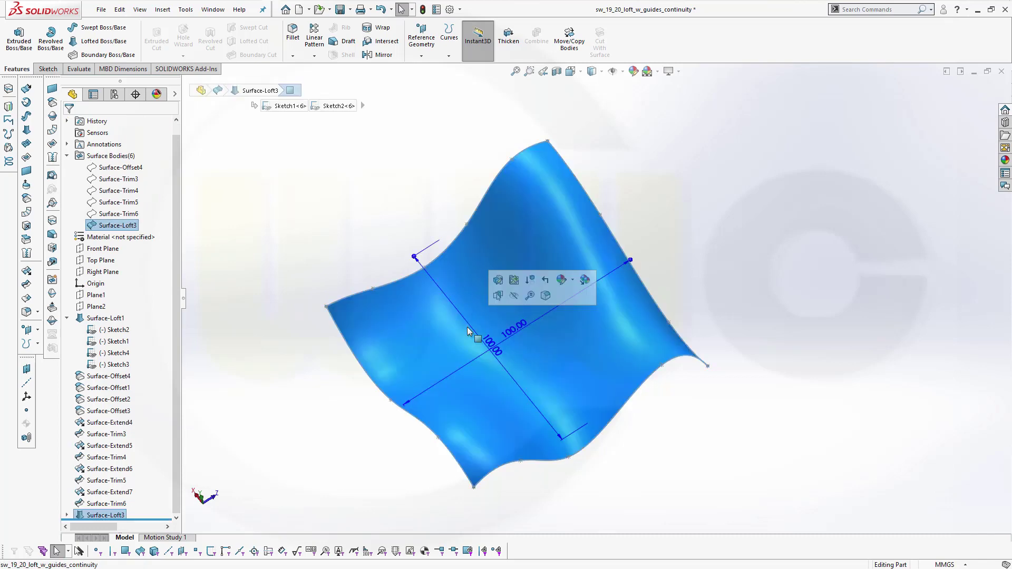
right_click(103, 514)
left_click(102, 515)
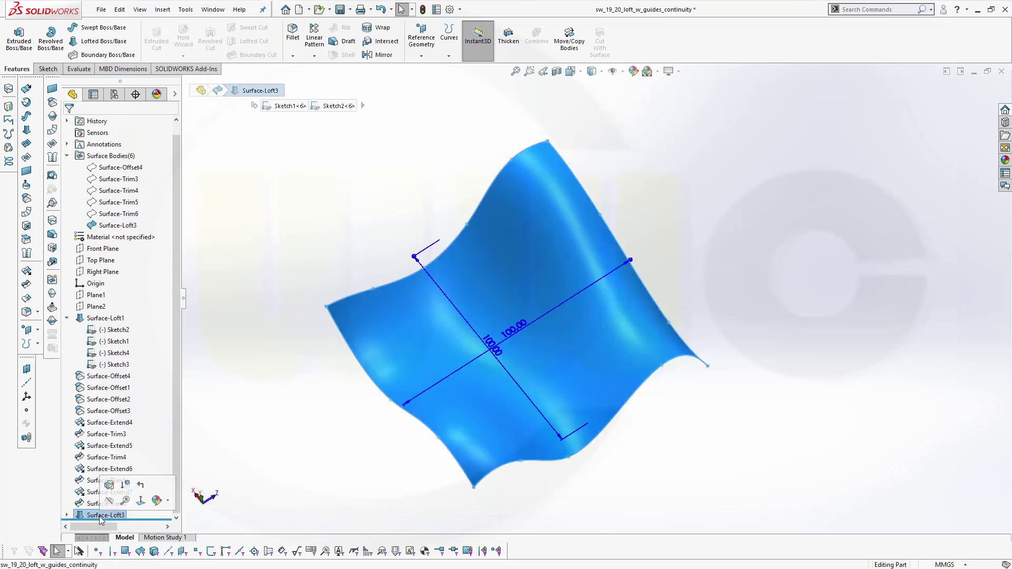
right_click(100, 516)
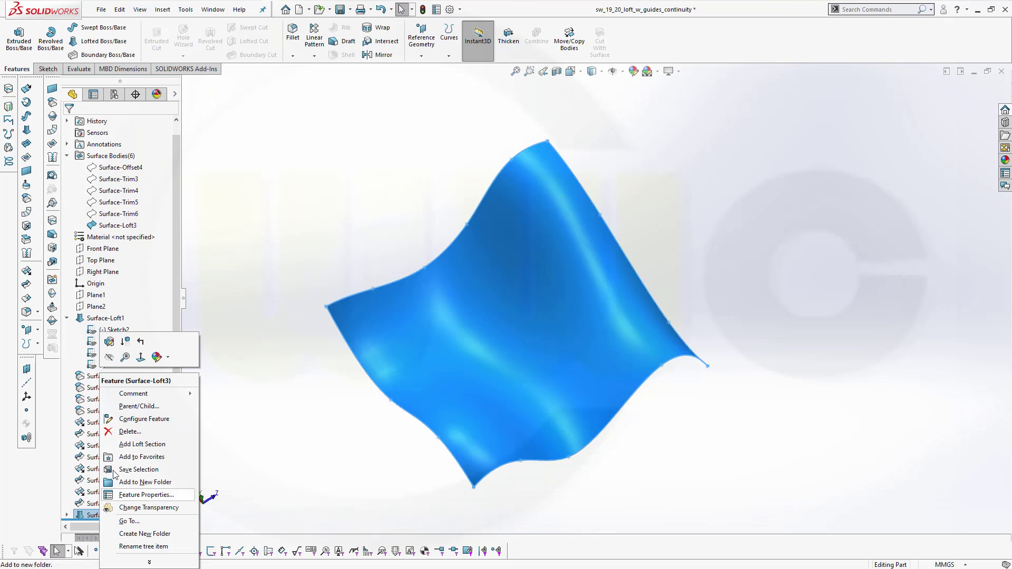
left_click(131, 432)
left_click(575, 238)
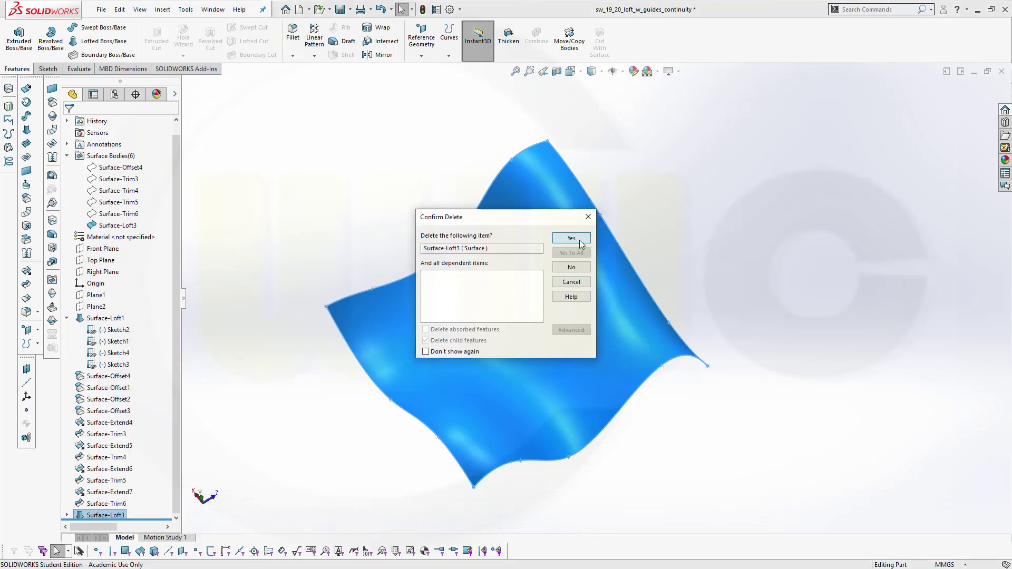
Hide Sketch1 through Sketch4 under Surface-Loft1.
left_click(115, 329)
left_click(113, 364, "shift")
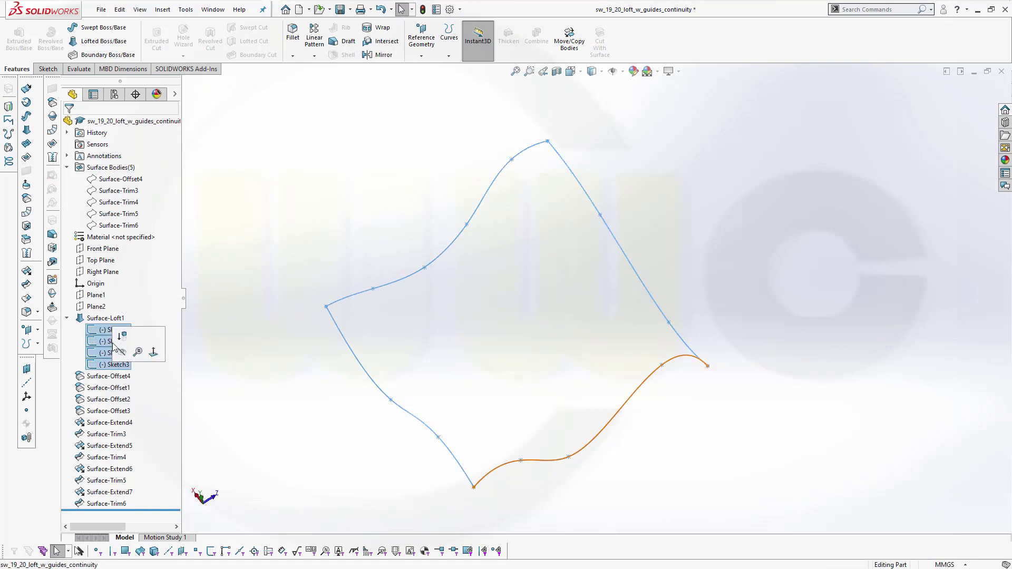
left_click(165, 330)
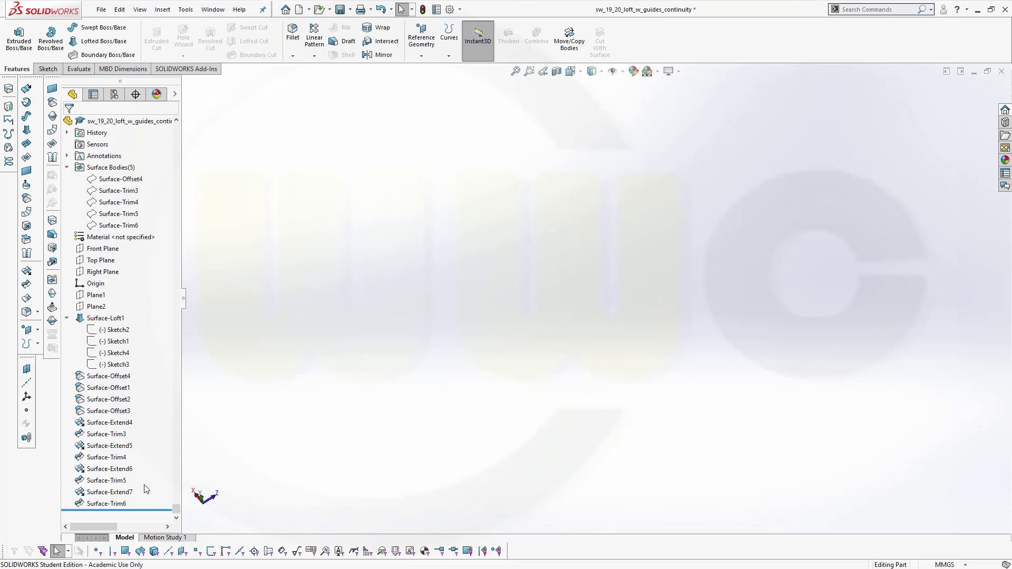
Show the trimmed strips Surface-Trim6, Surface-Trim5, Surface-Trim4 and Surface-Trim3.
left_click(124, 504)
left_click(108, 480, "ctrl")
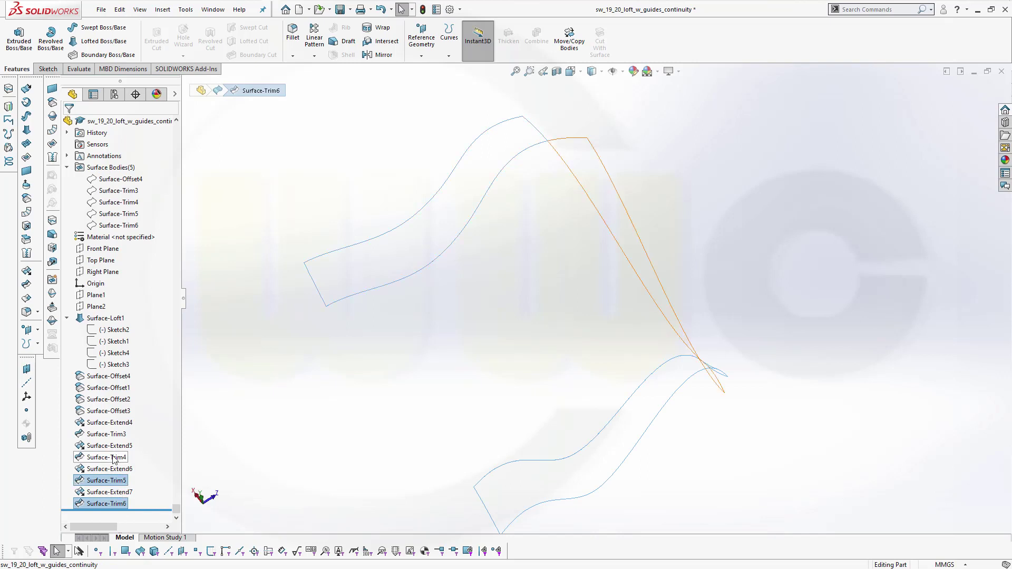
left_click(114, 457, "ctrl")
left_click(110, 433, "ctrl")
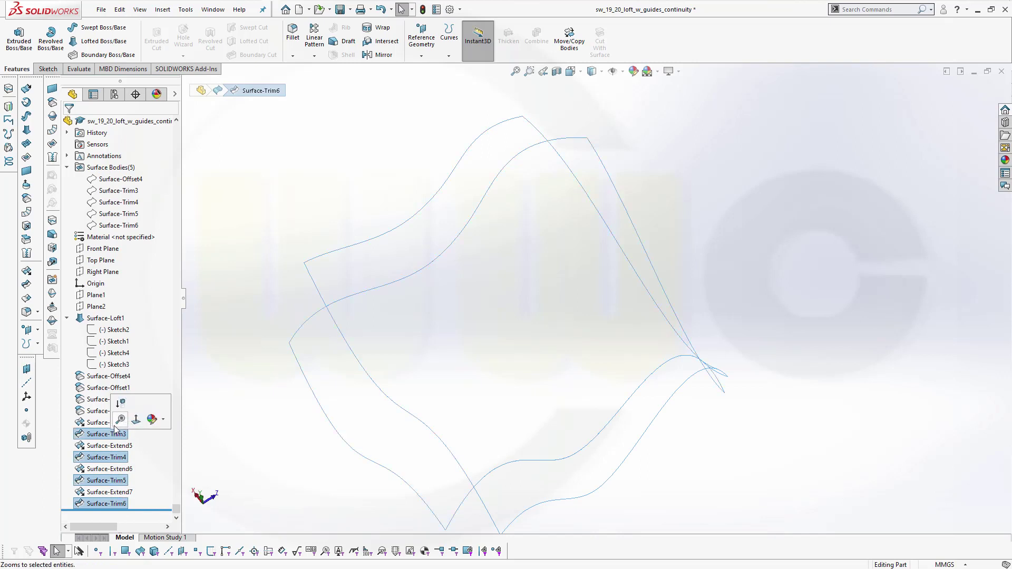
right_click(105, 439)
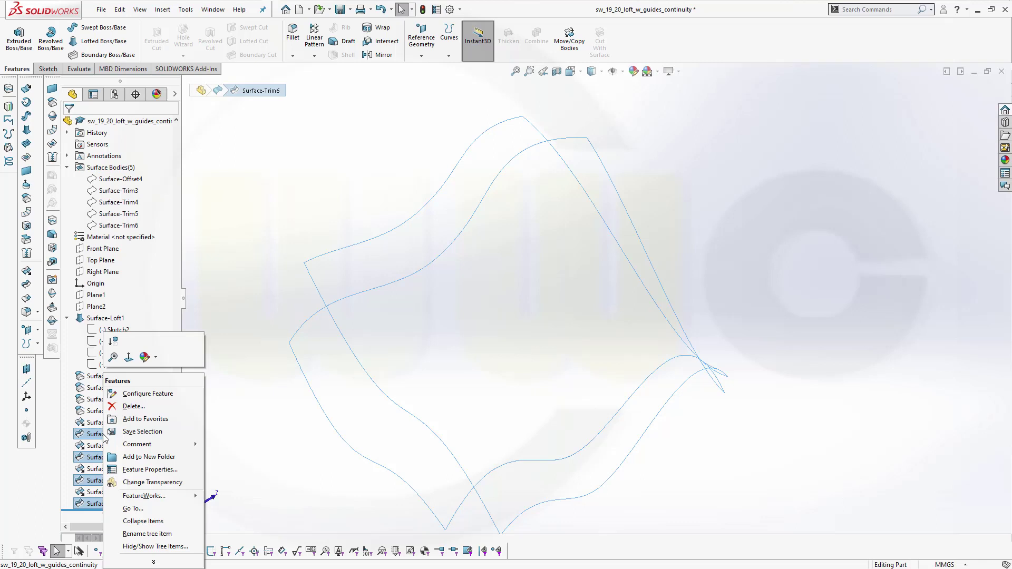
left_click(230, 409)
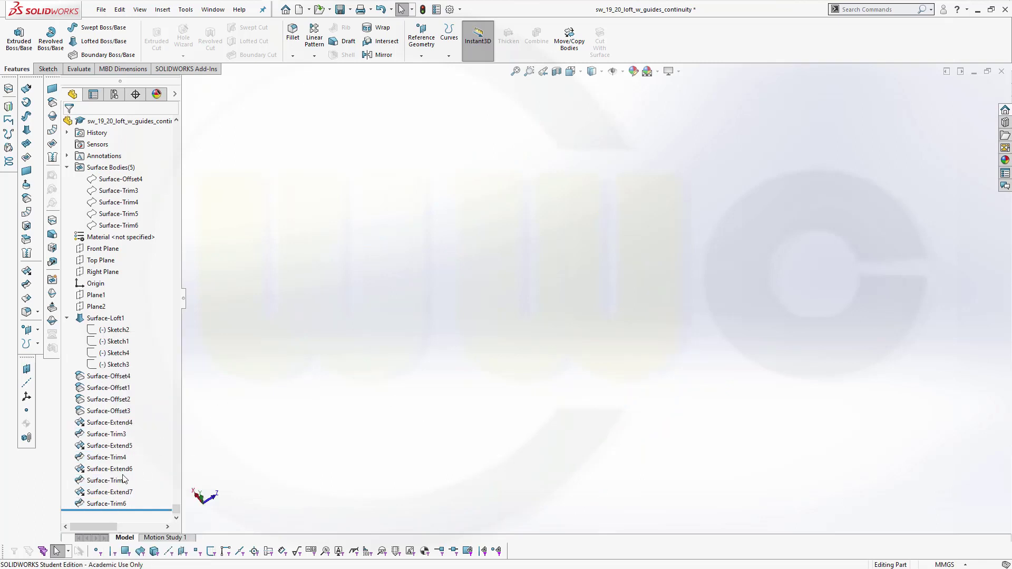
left_click(102, 505)
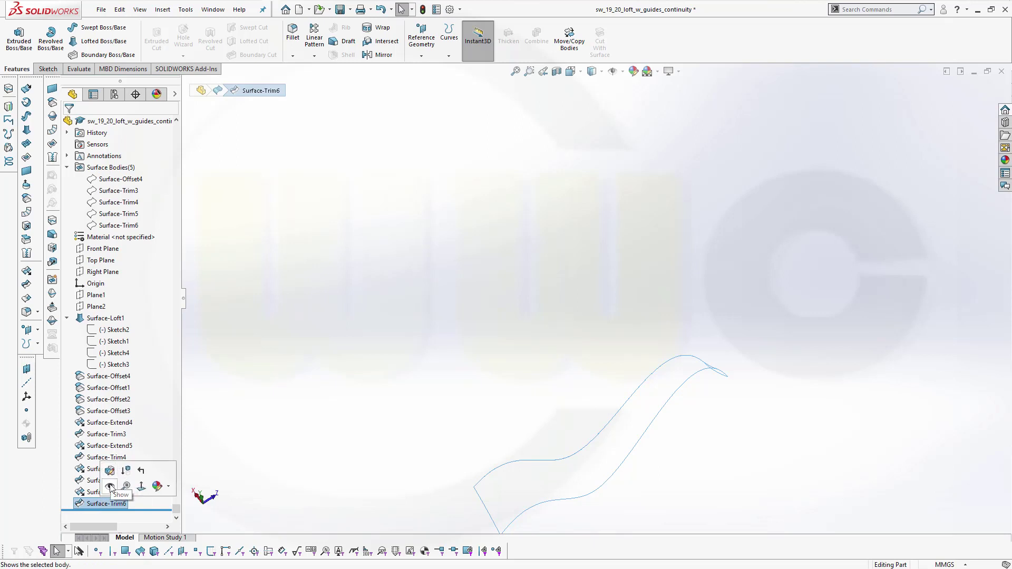
left_click(101, 482)
left_click(102, 480)
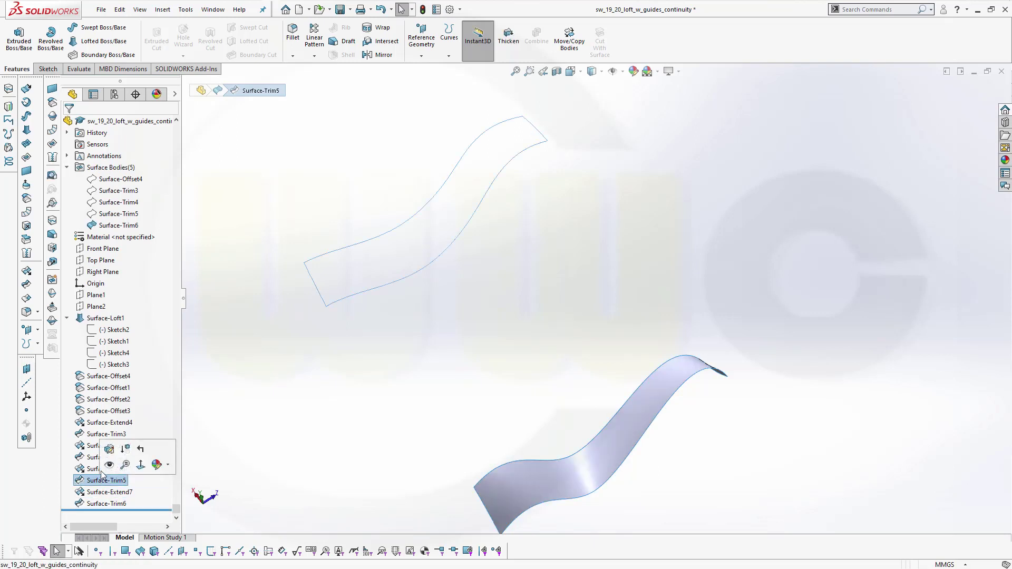
left_click(107, 462)
left_click(106, 459)
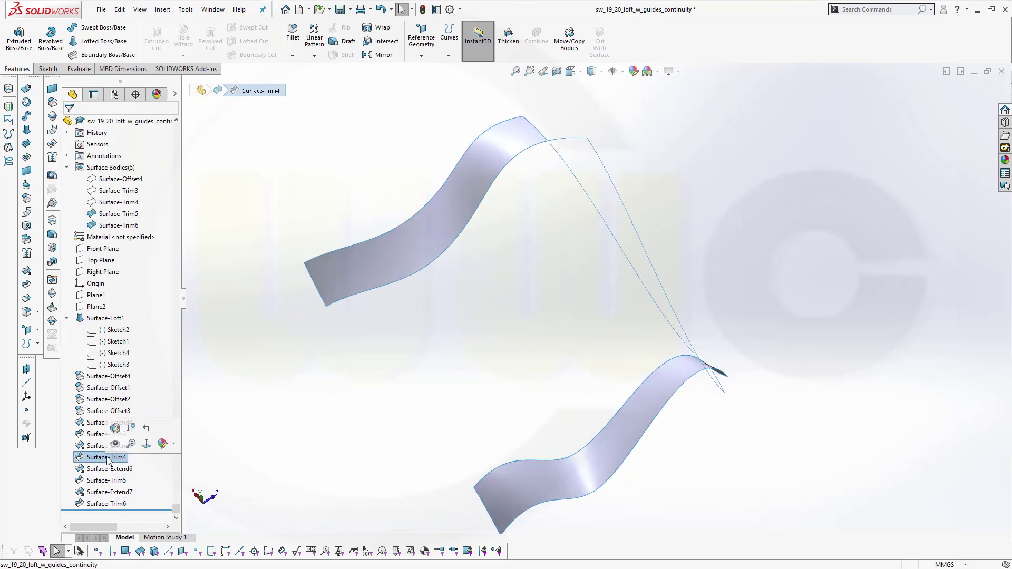
left_click(107, 442)
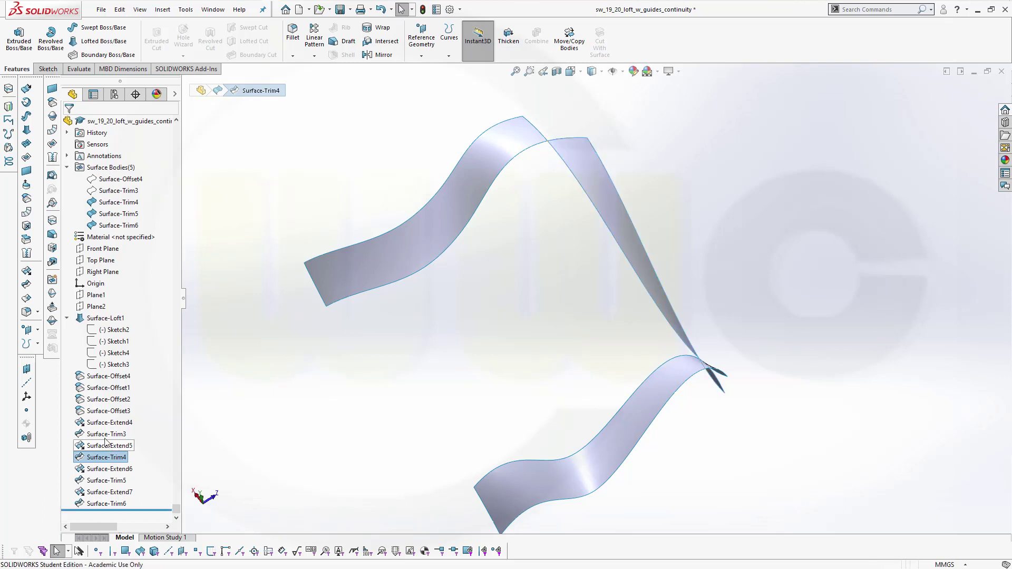
left_click(106, 434)
left_click(119, 421)
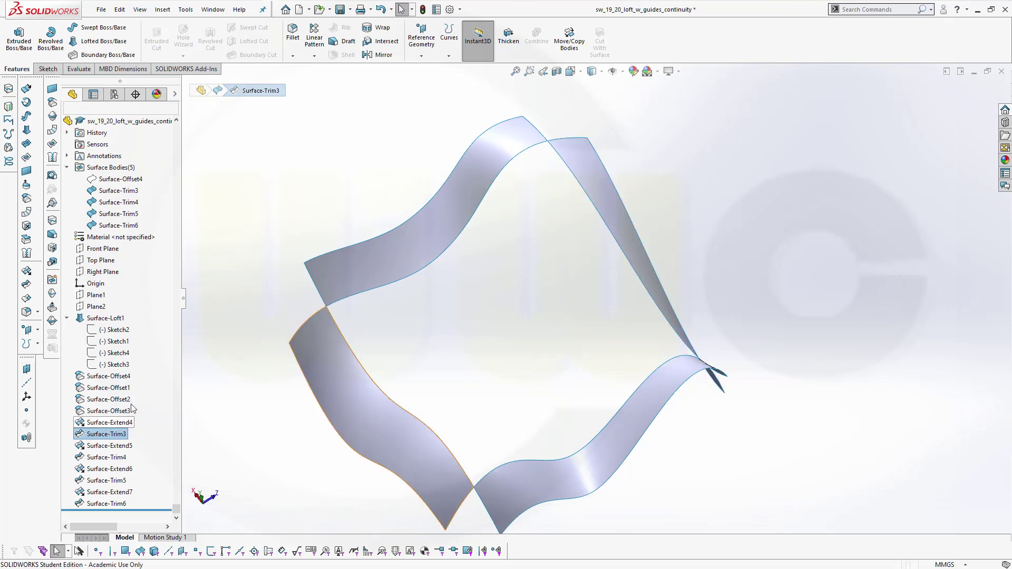
left_click(470, 337)
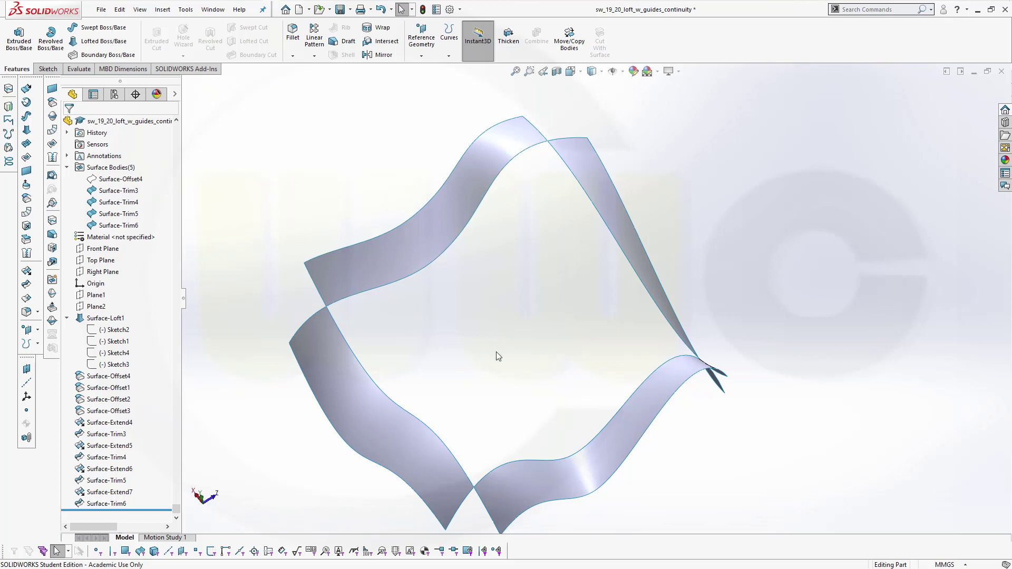
Start a new lofted surface using the left and right strips' inner edges as profiles Edge<1> and Edge<2>.
middle_click_drag(495, 352, 488, 330)
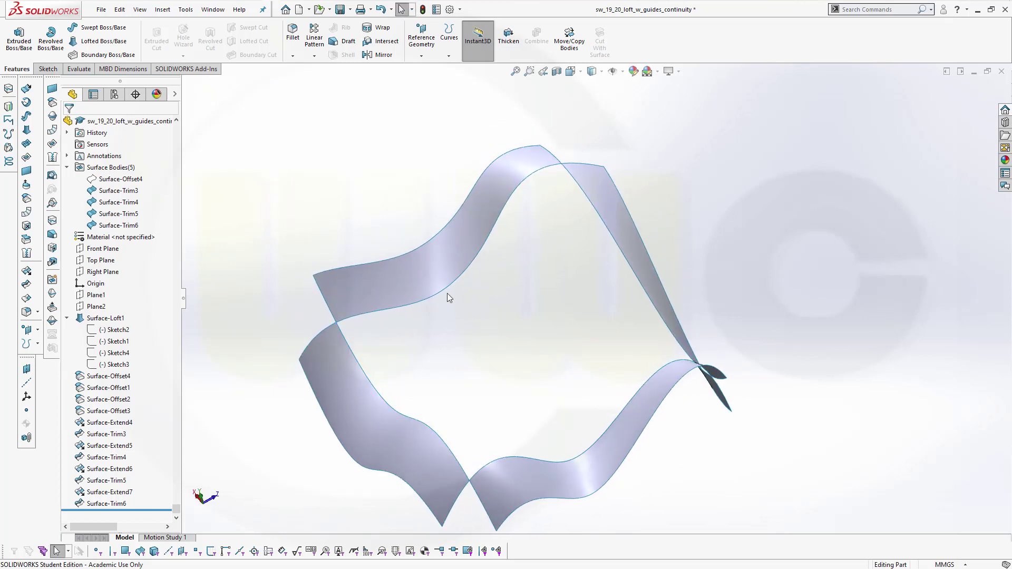
left_click(27, 130)
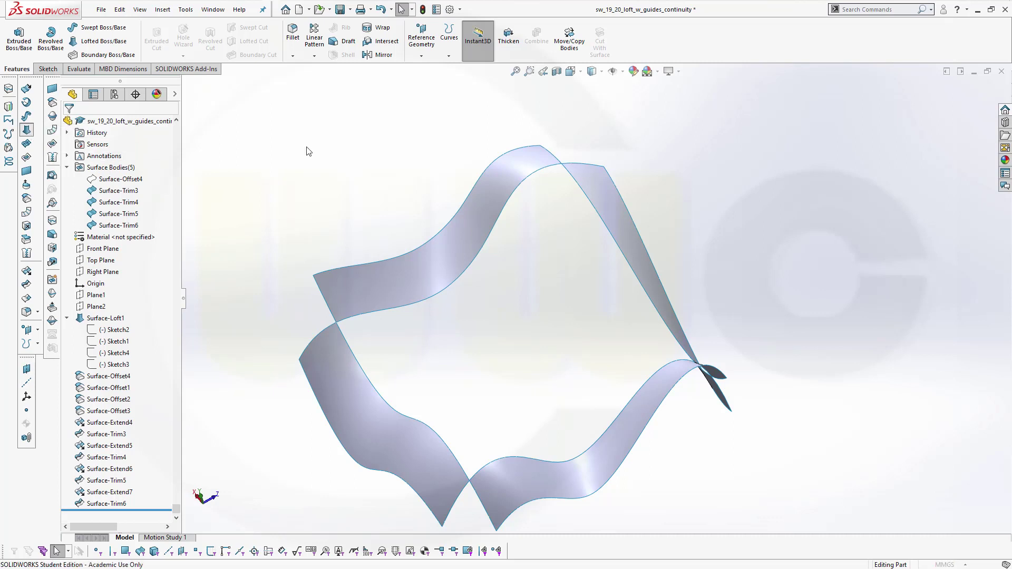
left_click(345, 340)
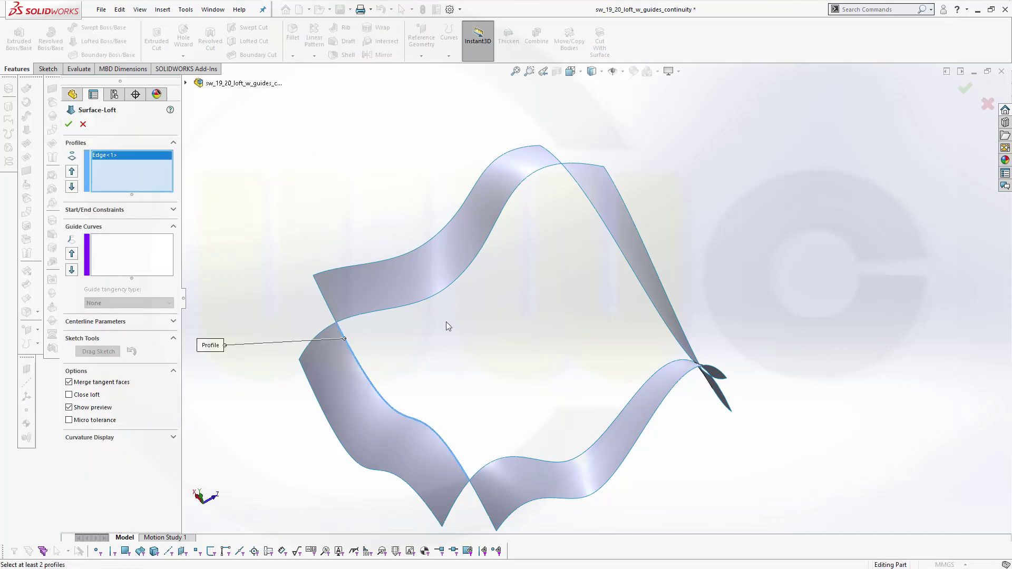
left_click(573, 180)
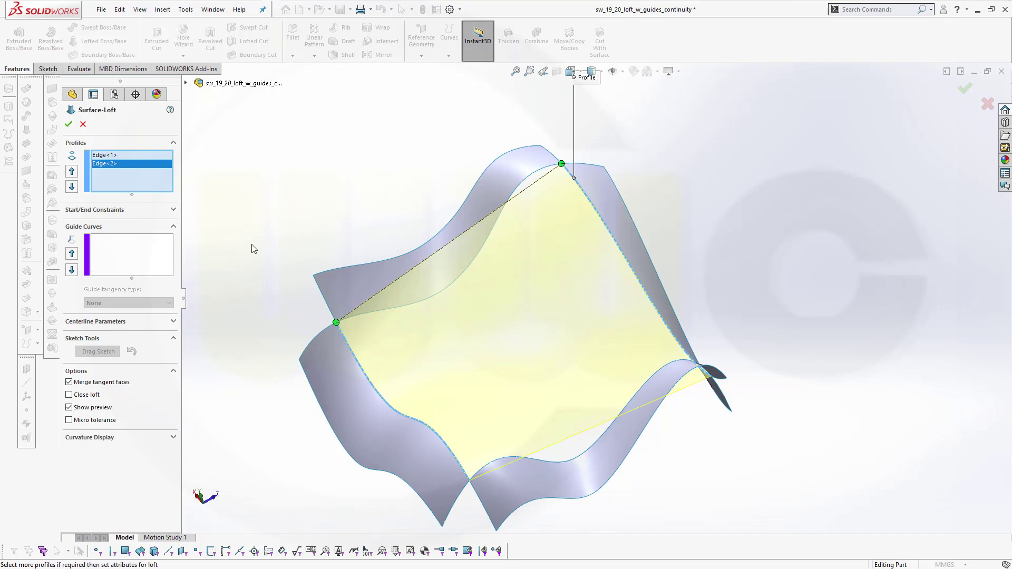
Set both the start and end constraints to Curvature To Face and inspect the preview.
left_click(174, 211)
left_click(170, 234)
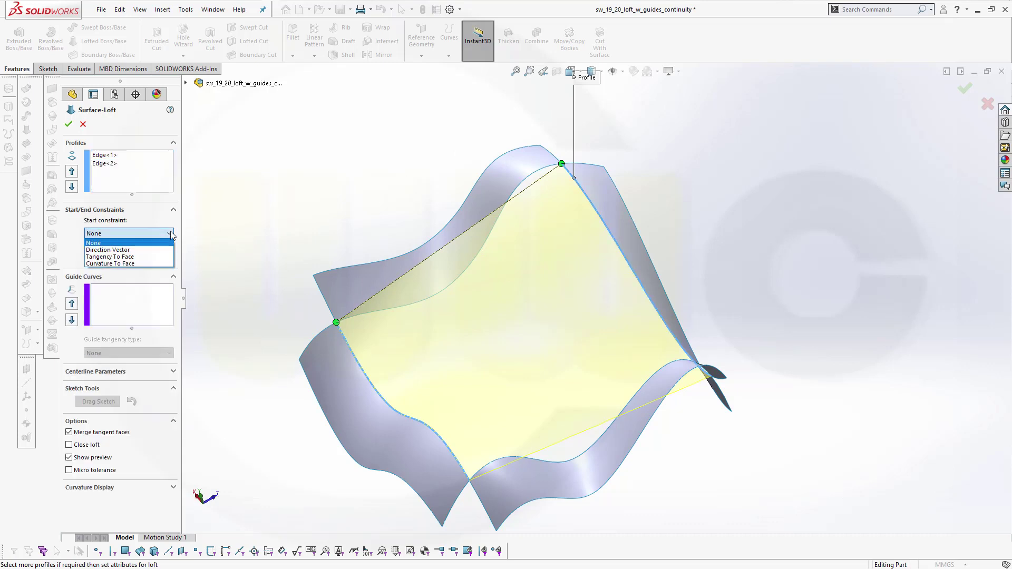
left_click(136, 264)
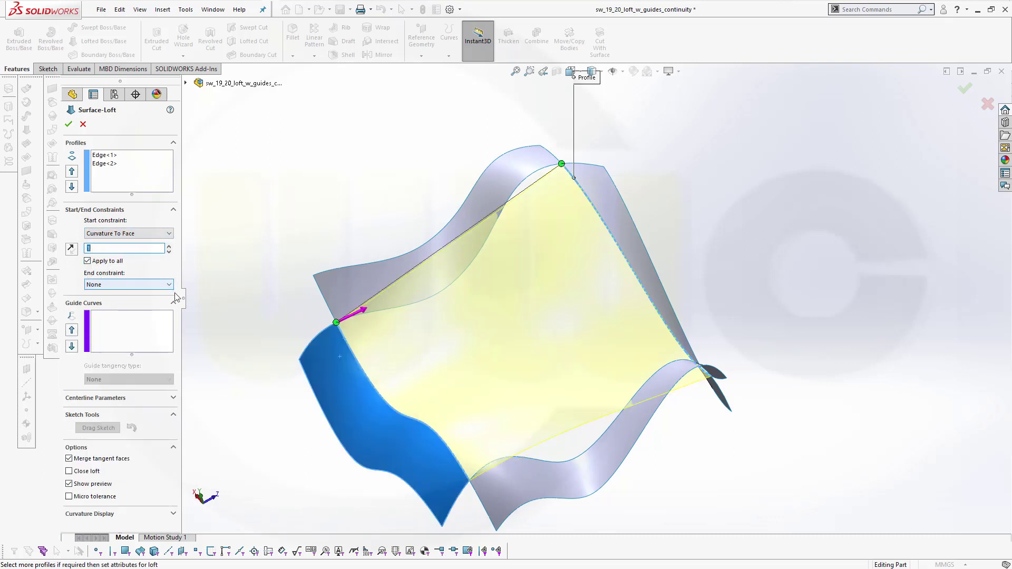
left_click(172, 284)
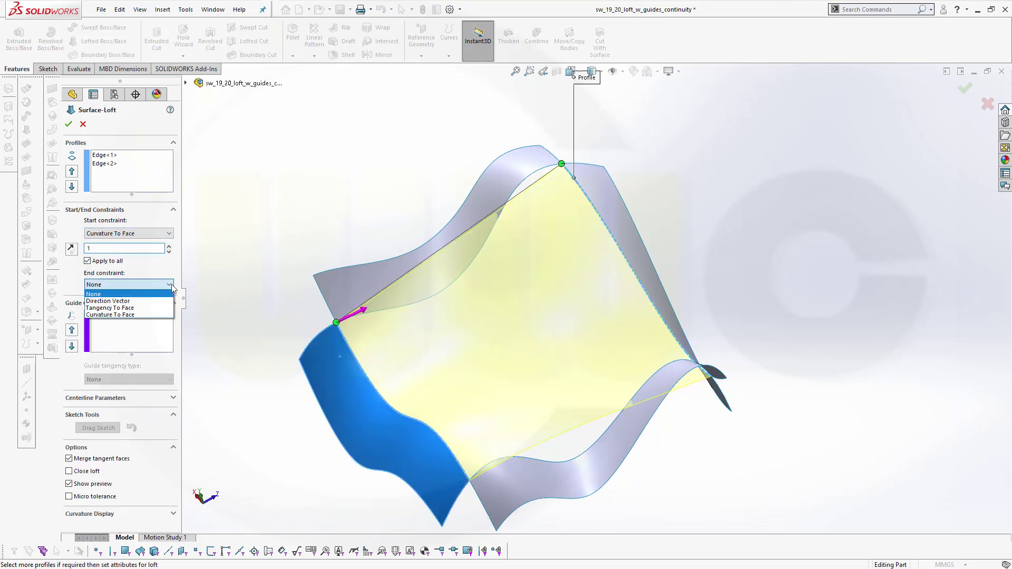
left_click(145, 316)
middle_click_drag(332, 239, 388, 296)
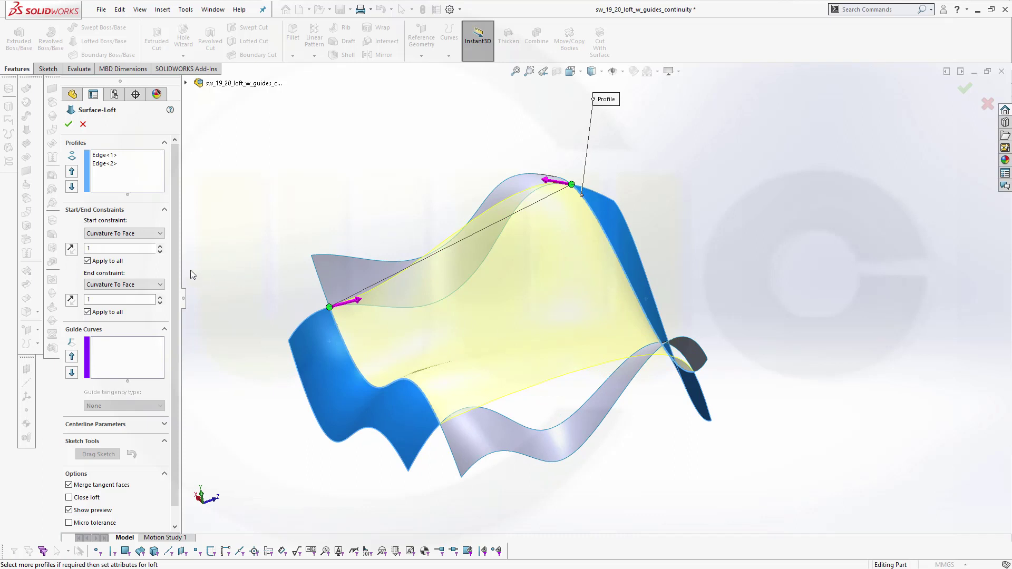
Change the start and end constraints to Tangency To Face.
left_click(143, 234)
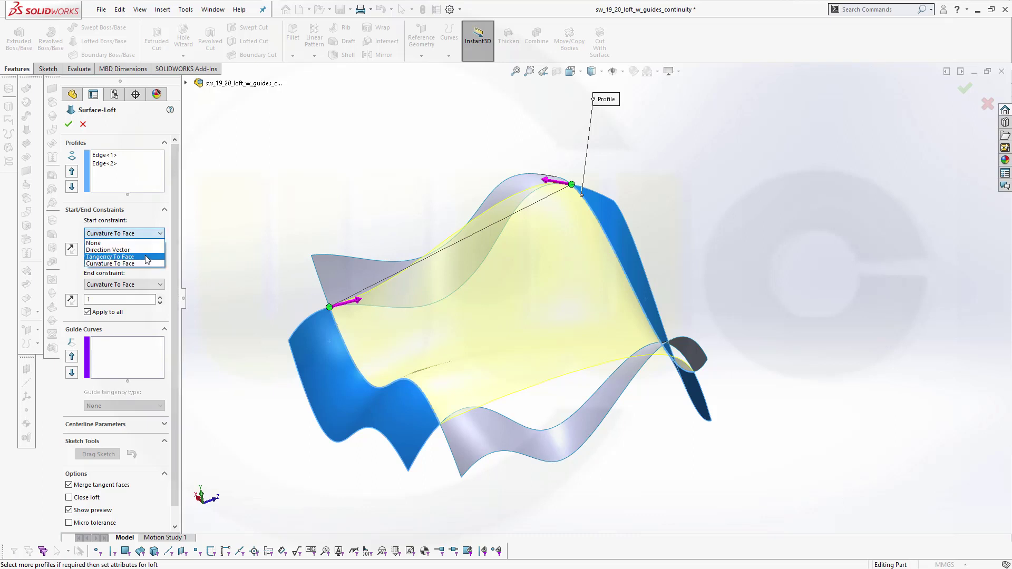
left_click(146, 257)
left_click(158, 285)
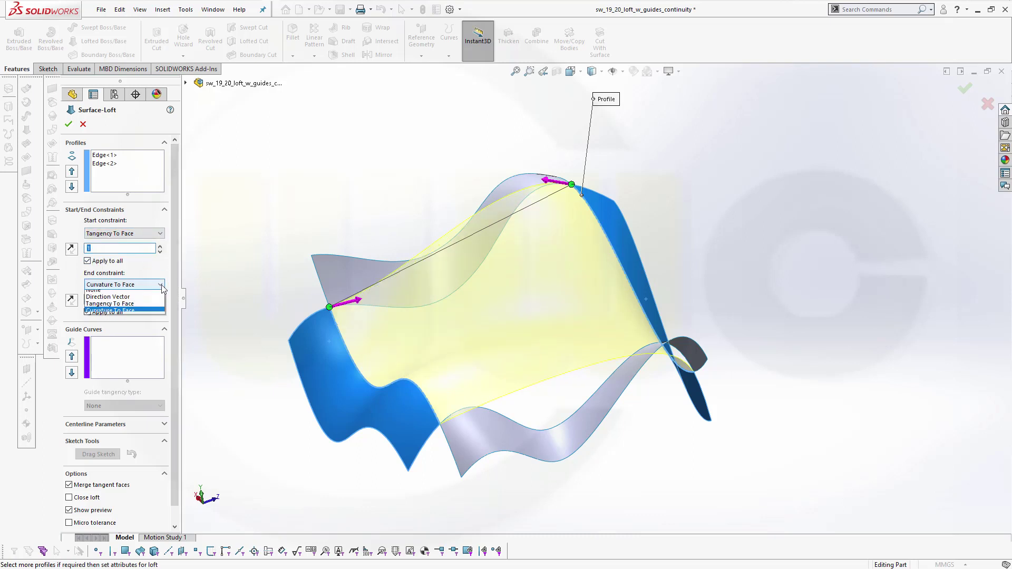
left_click(149, 308)
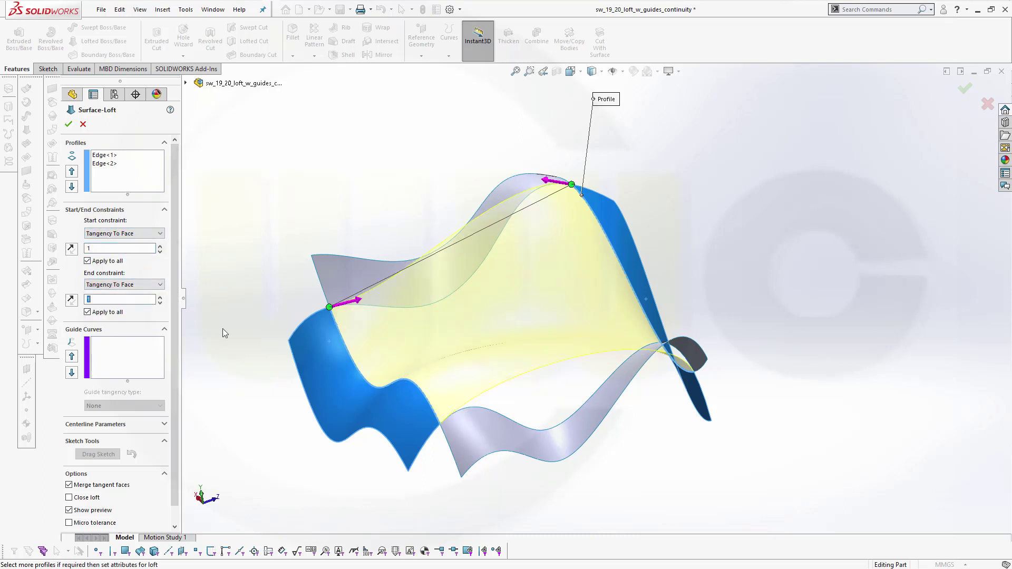
Add the lower and upper strip edges, Edge<3> and Edge<4>, as guide curves.
left_click(122, 357)
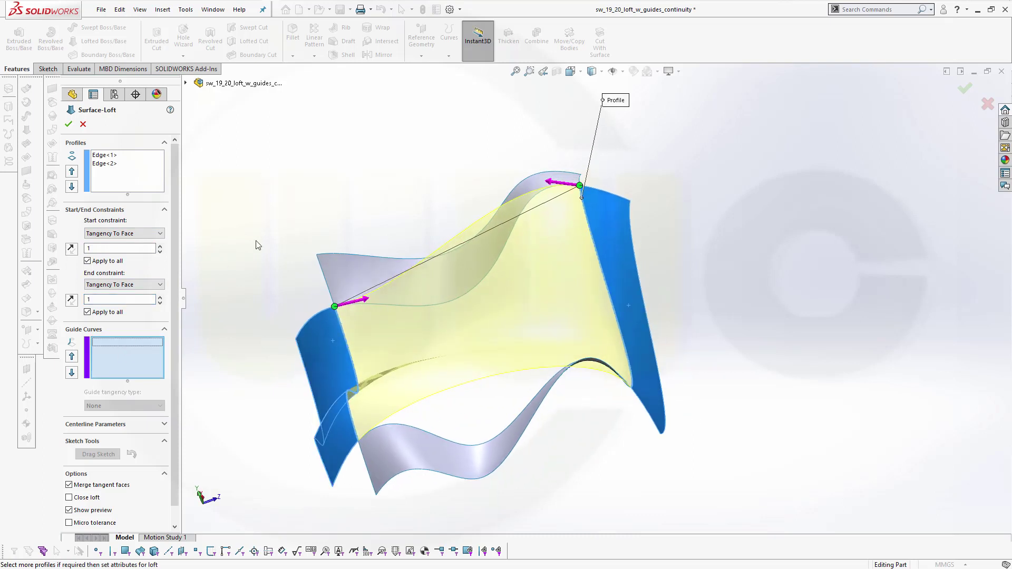
left_click(413, 425)
middle_click_drag(390, 216, 433, 243)
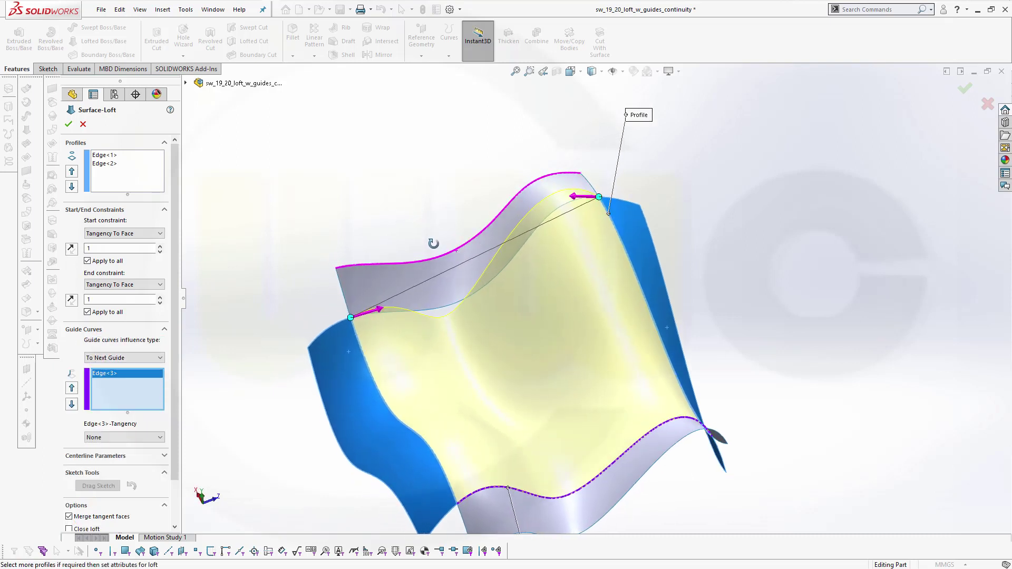
left_click(426, 309)
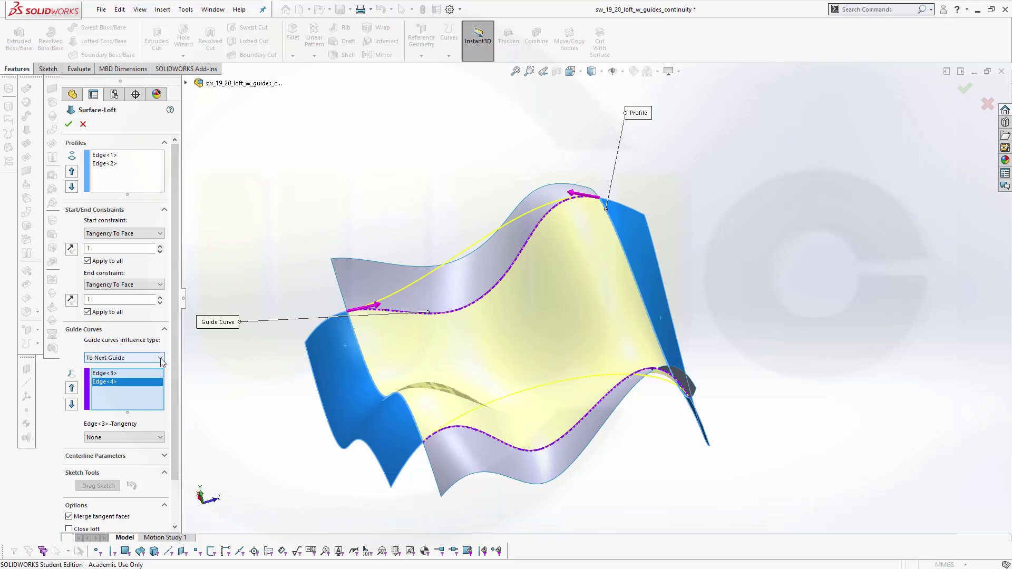
Set guide curves Edge<3> and Edge<4> to Tangency To Face.
left_click(149, 373)
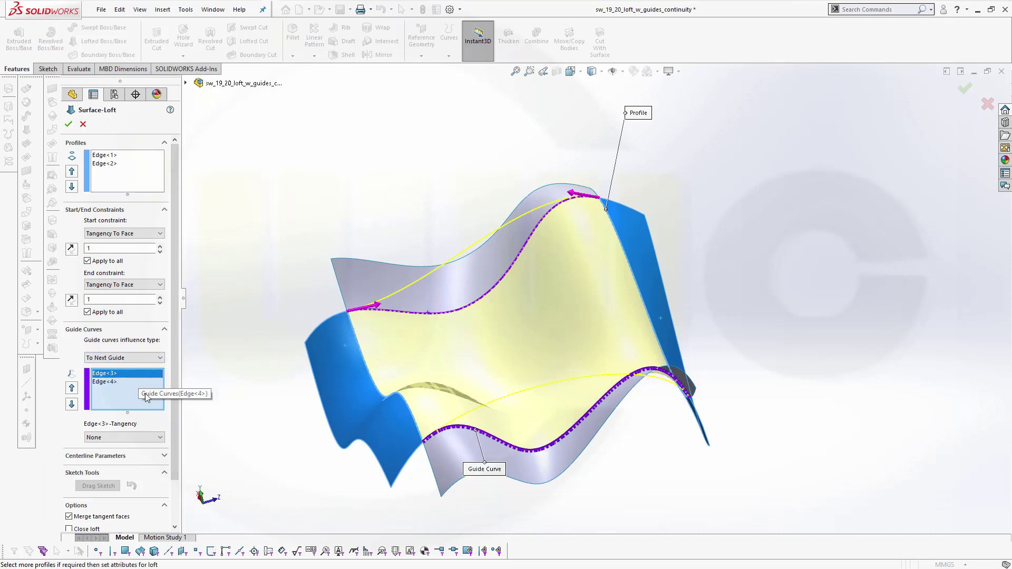
left_click(161, 438)
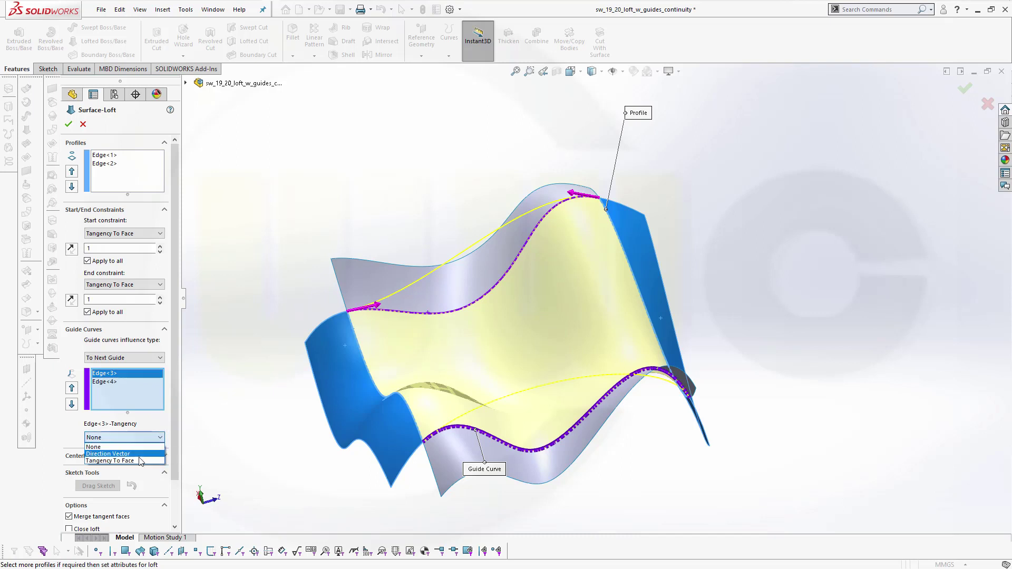
left_click(110, 467)
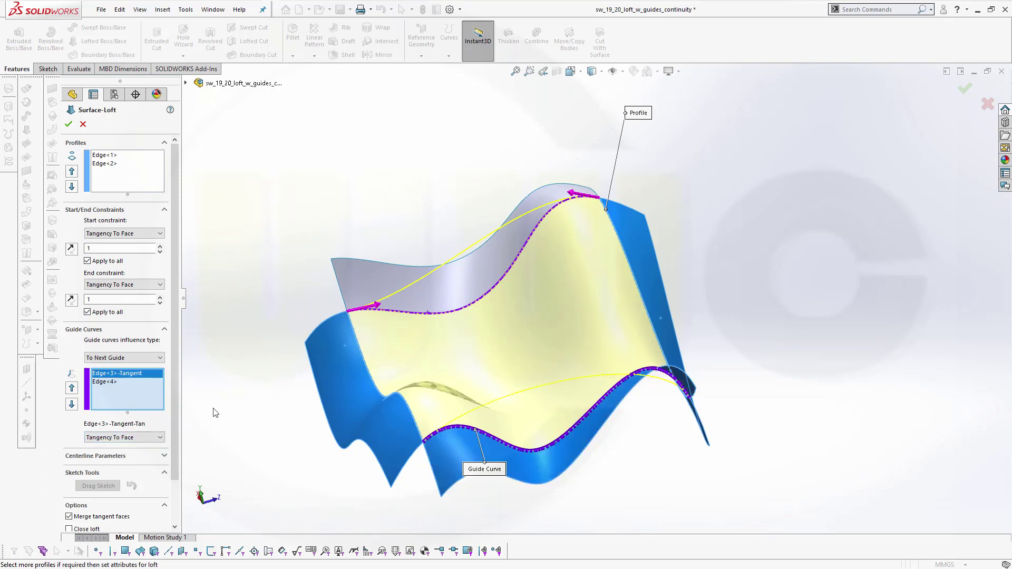
left_click(110, 383)
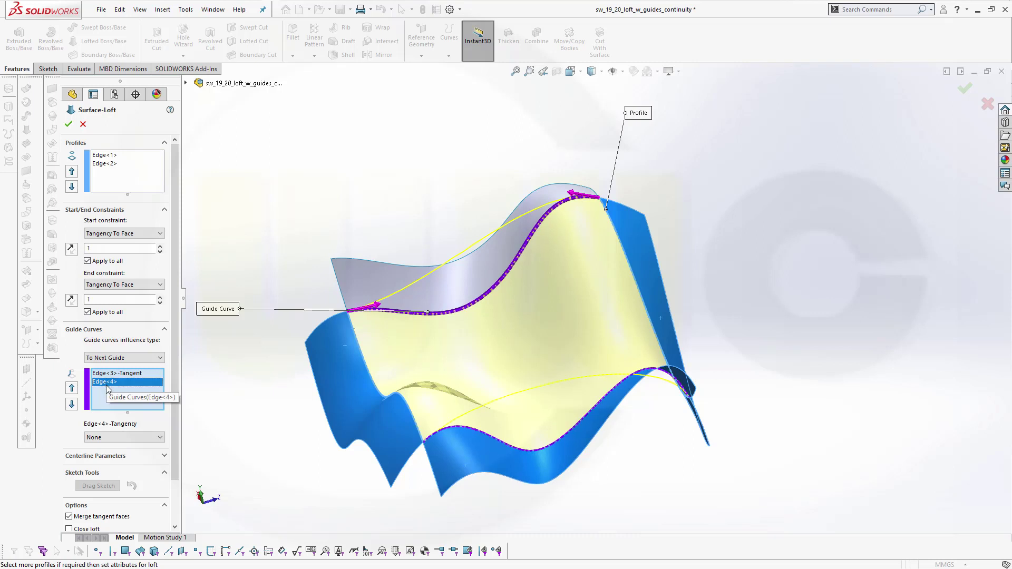
left_click(161, 437)
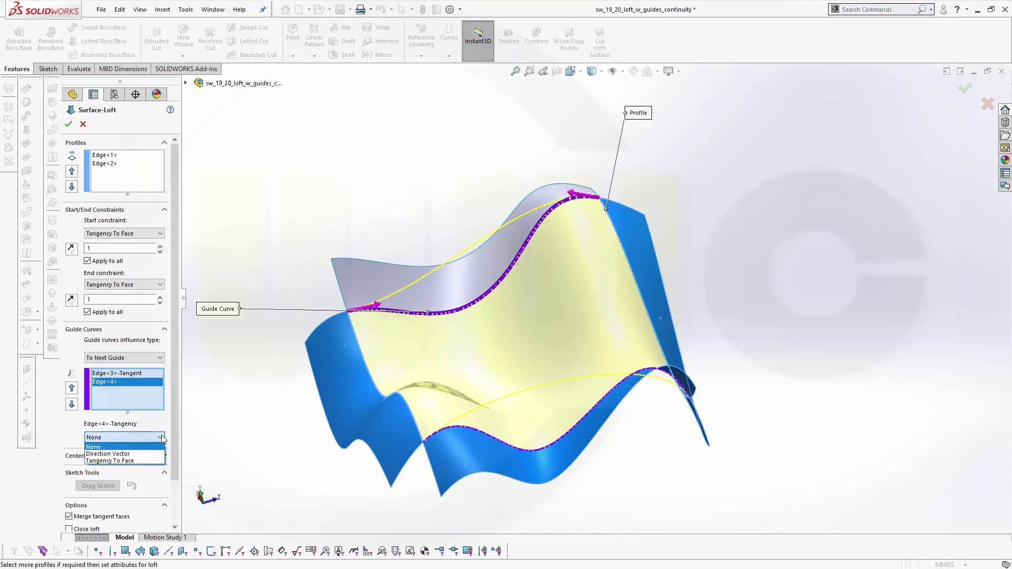
left_click(138, 467)
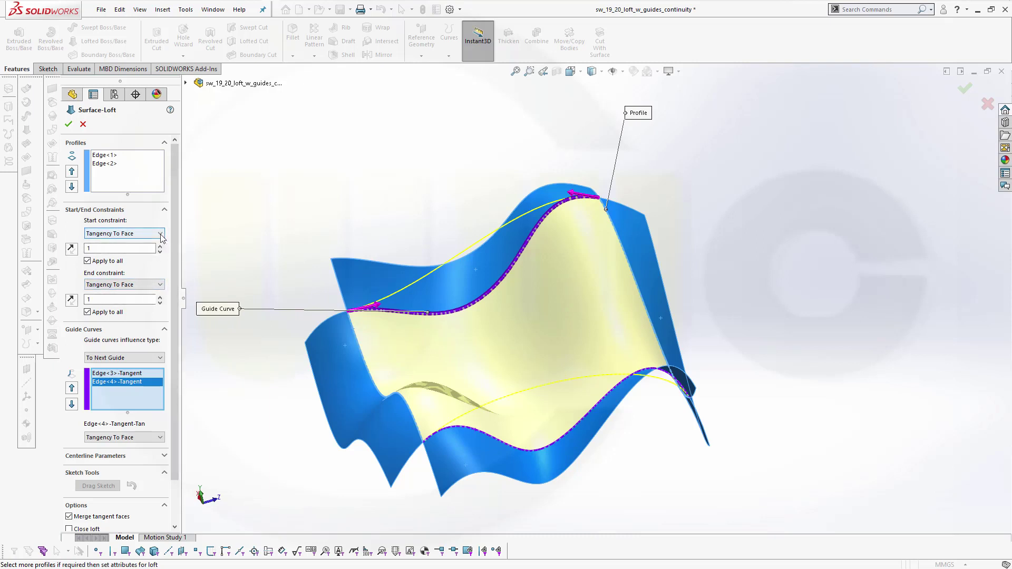
Keep Tangency To Face at the start, check the preview, and finish the loft as Surface-Loft4.
left_click(127, 233)
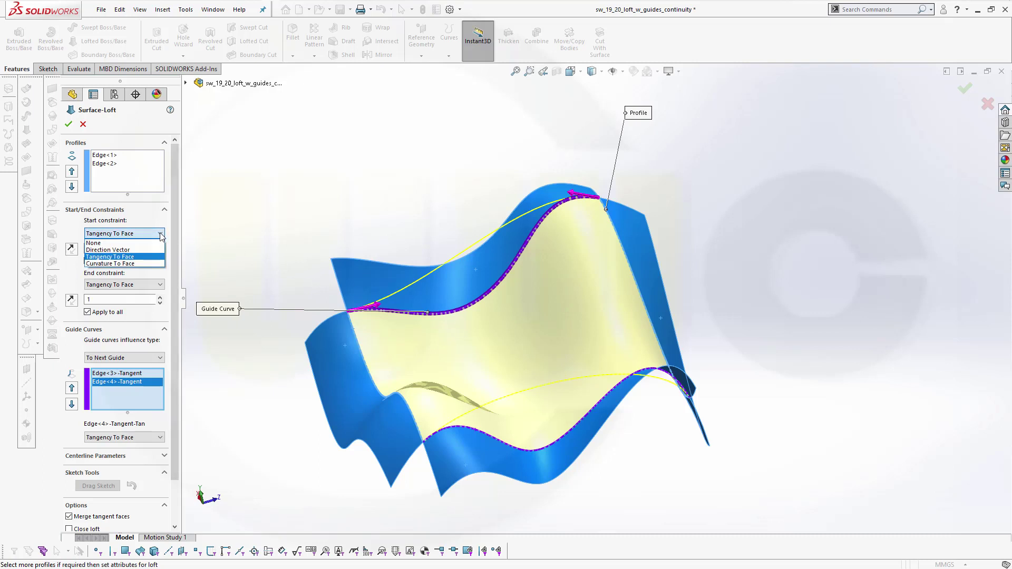
left_click(128, 257)
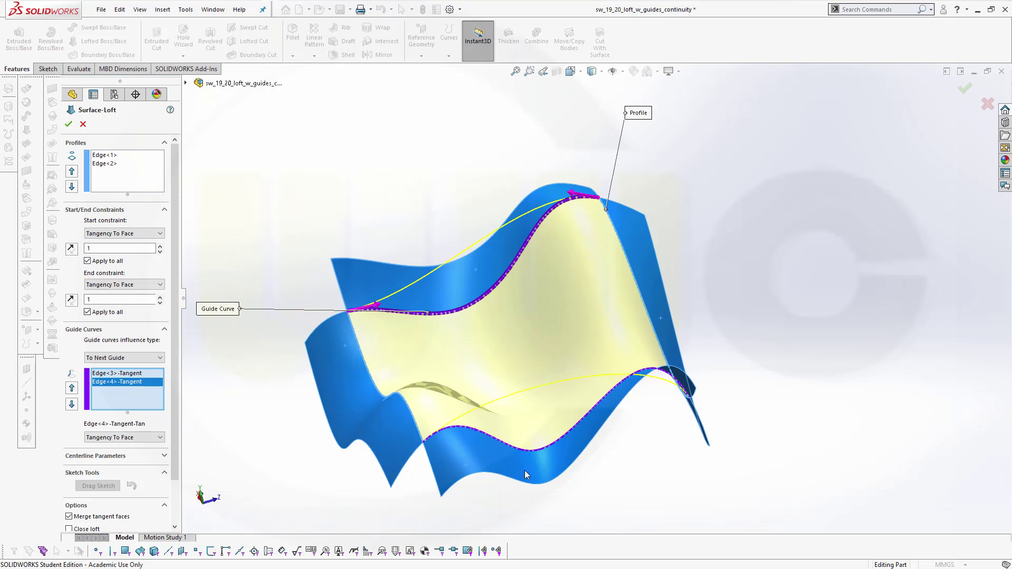
middle_click_drag(579, 482, 558, 448)
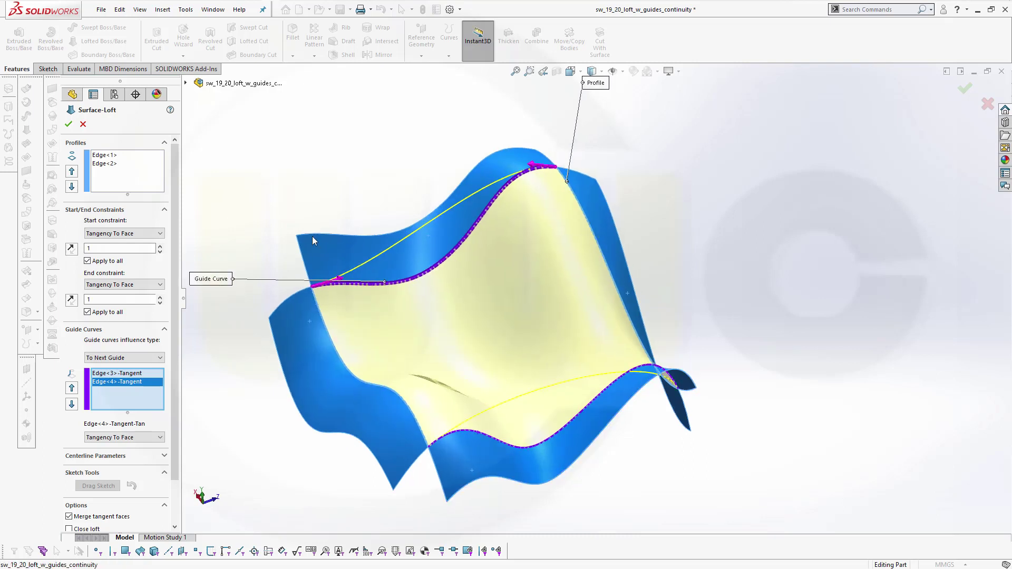
middle_click_drag(270, 194, 242, 170)
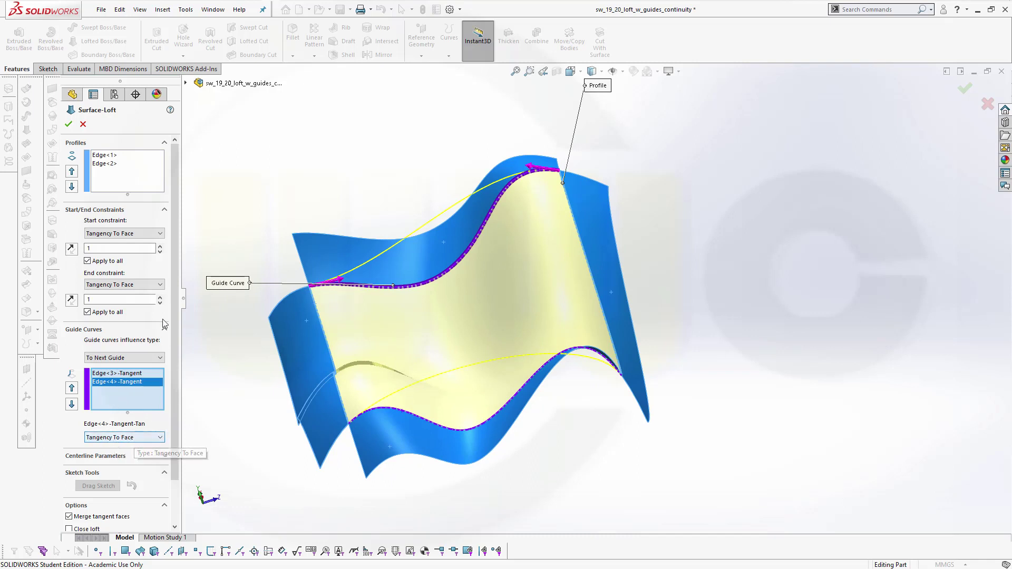
left_click(69, 124)
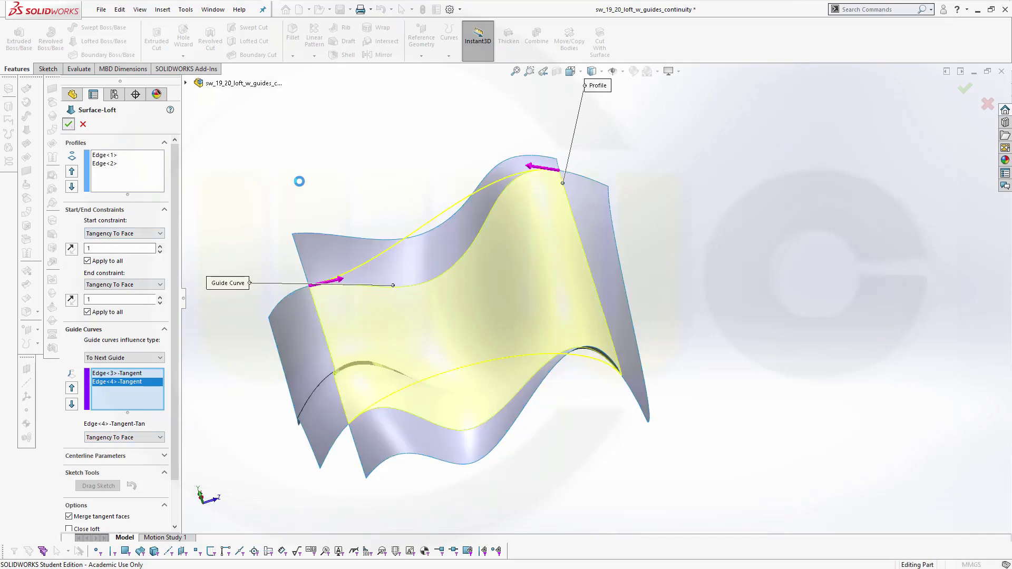
middle_click_drag(336, 251, 269, 359)
key("Escape")
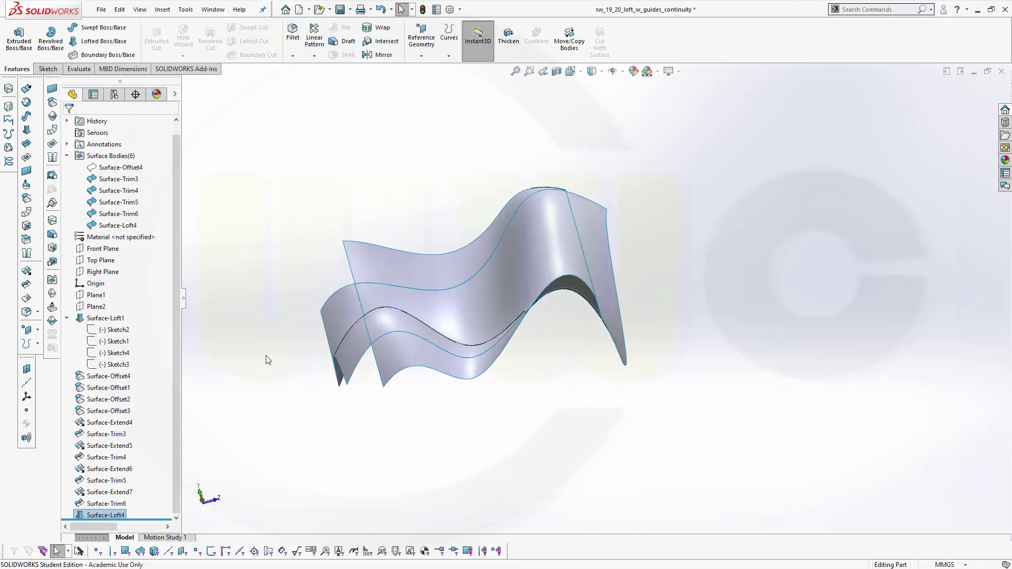
left_click(369, 337)
middle_click_drag(313, 264, 290, 307)
key("z")
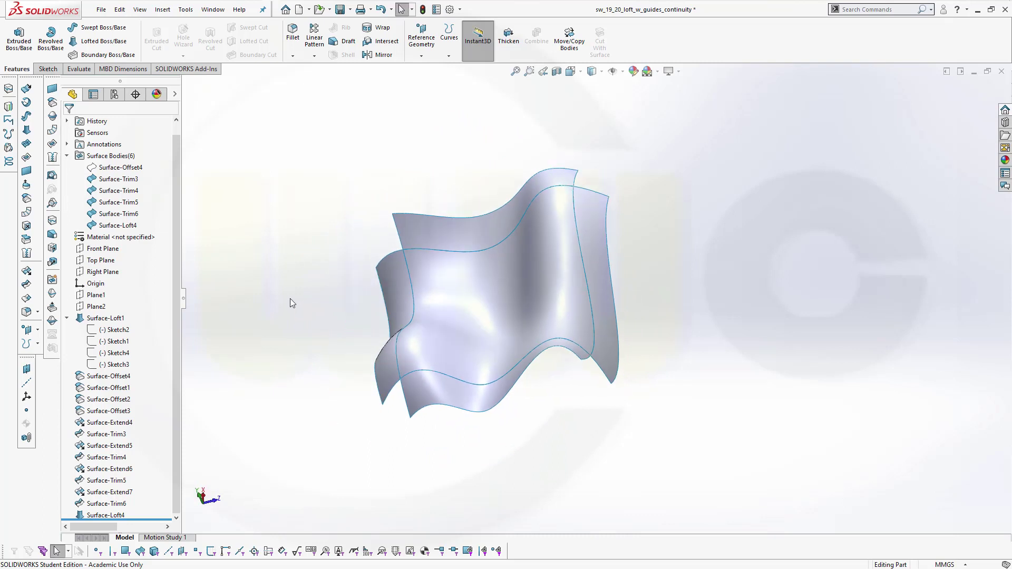